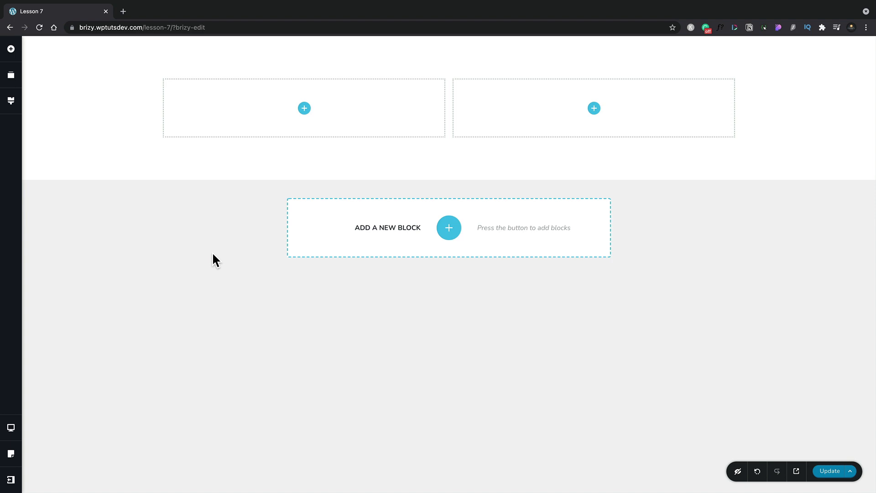
Step: Add an Image element to the empty left column of the two-column block
click(304, 109)
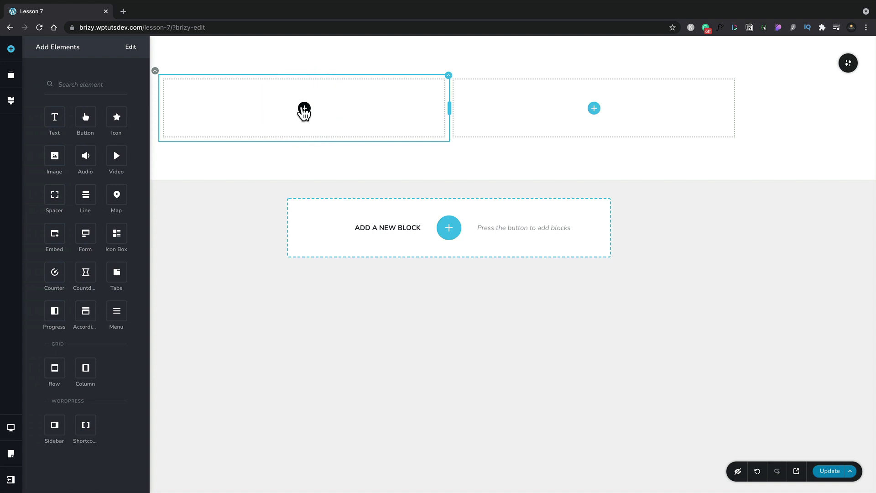
click(304, 110)
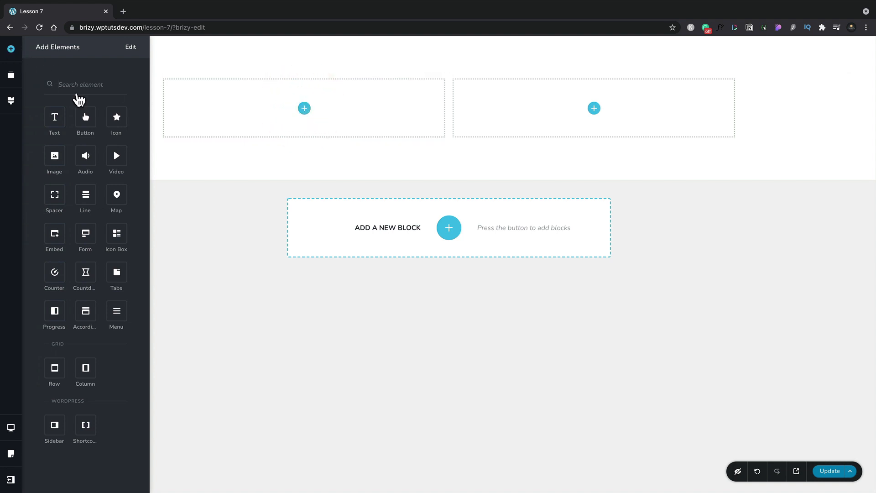
click(232, 192)
click(11, 49)
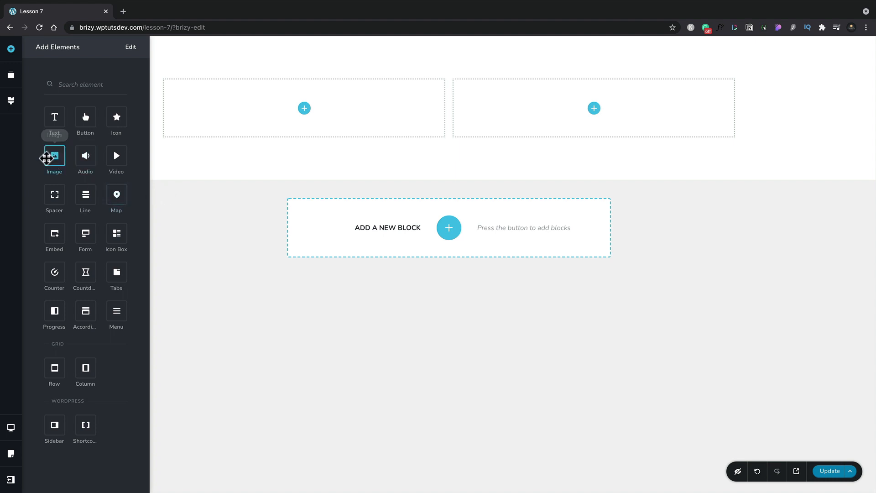
drag(51, 156, 236, 120)
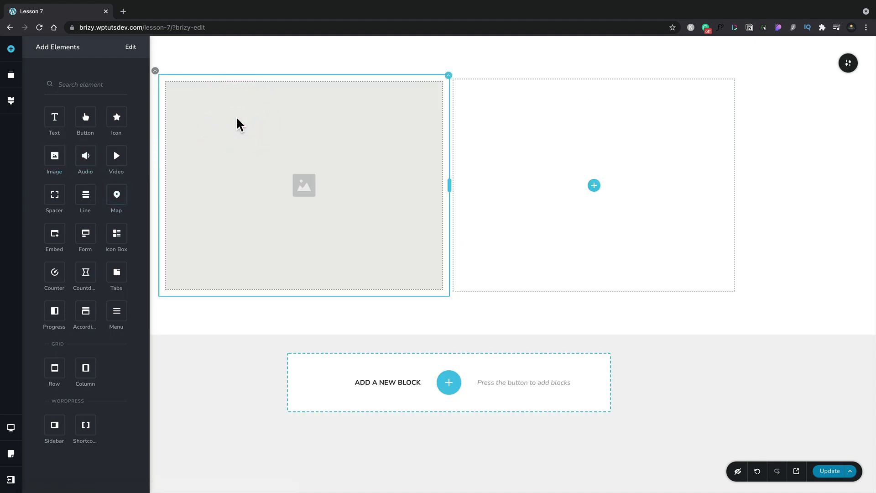
Step: Left-align the image placeholder and examine its size, styling and advanced settings
click(305, 147)
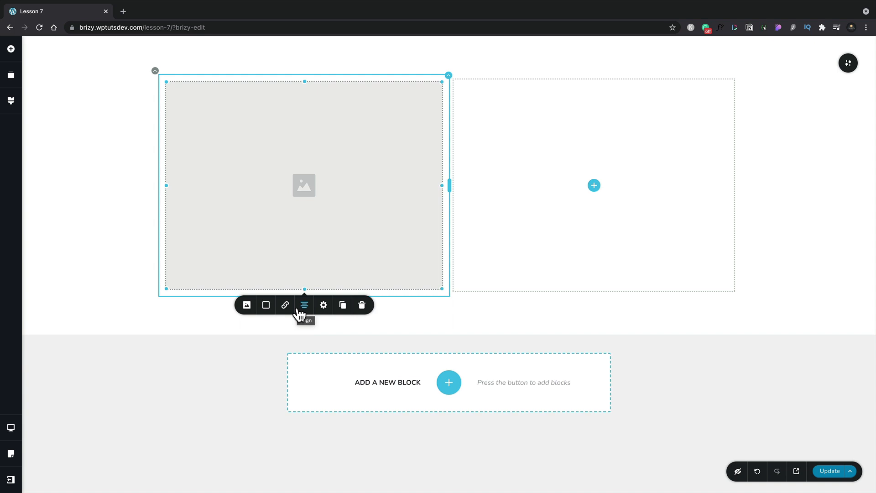
click(247, 305)
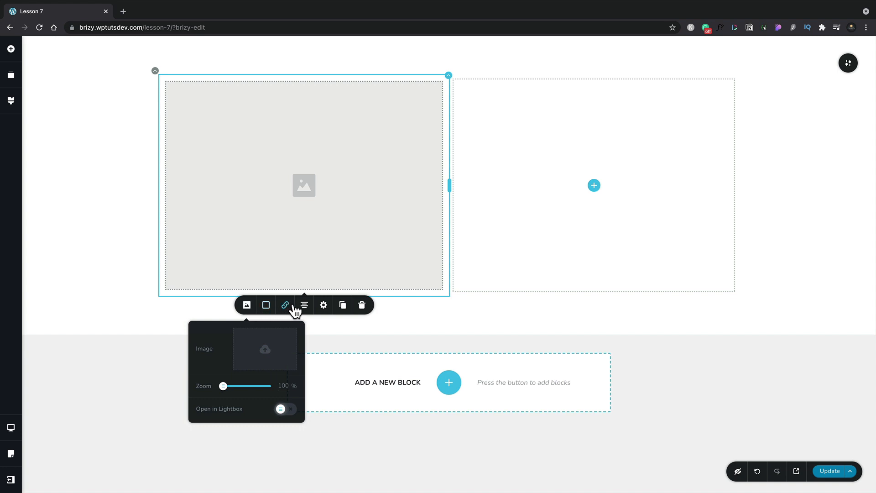
click(304, 306)
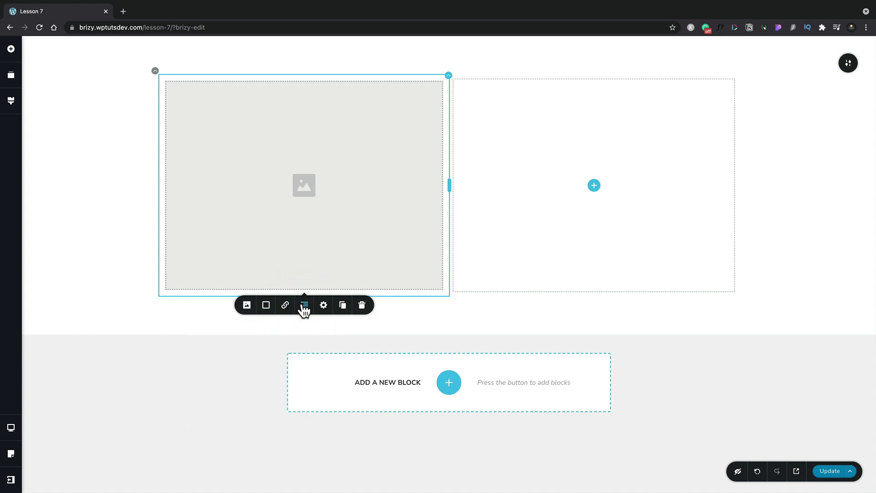
click(304, 306)
click(323, 307)
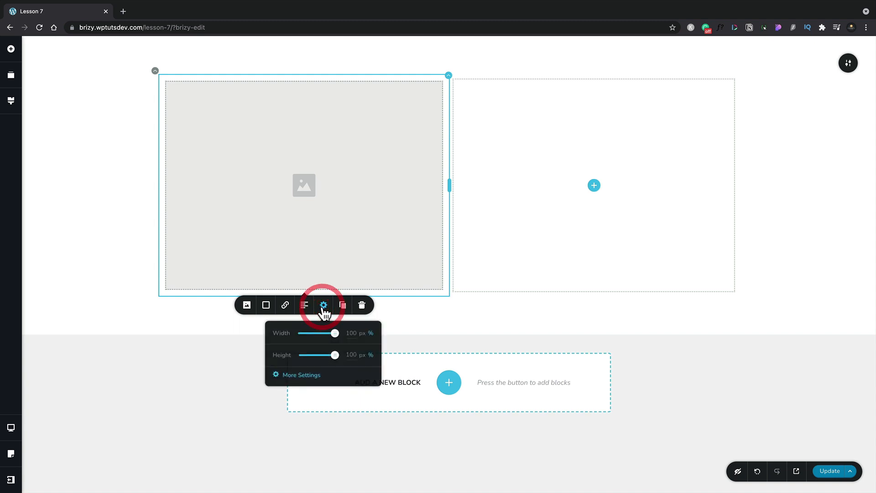
click(313, 376)
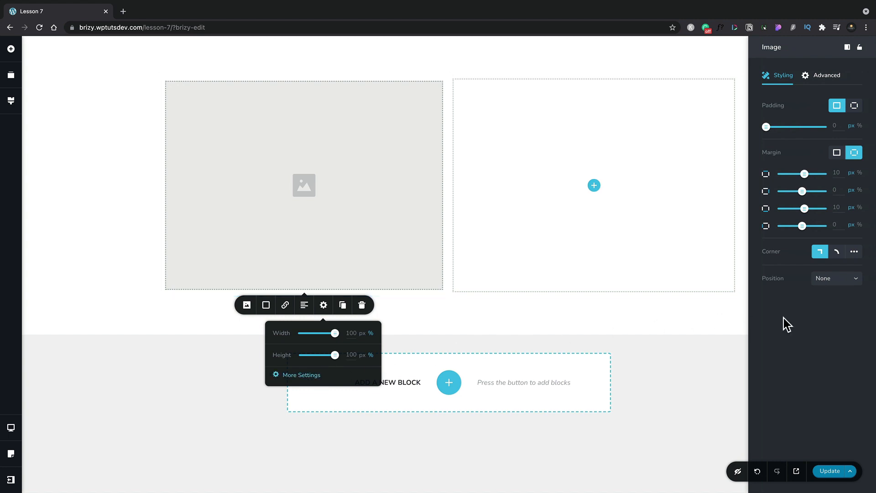
click(824, 77)
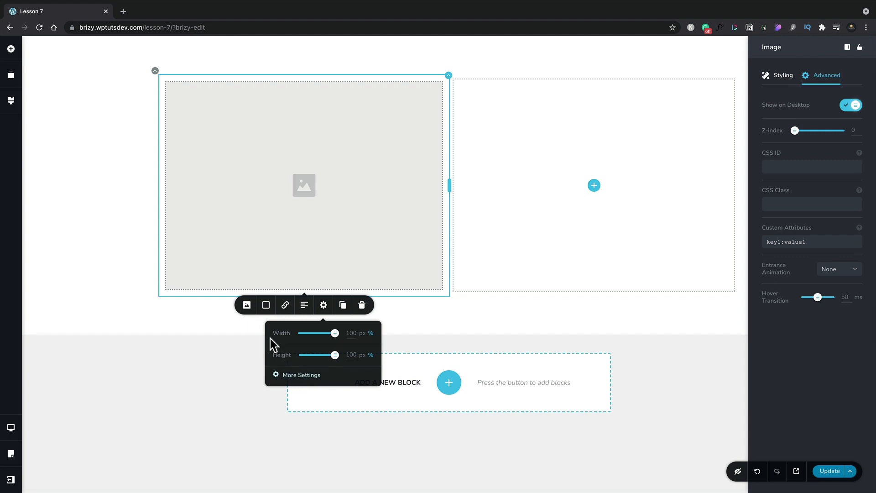
Step: Fill the image placeholder with the black fitness tracker photo from the media library
click(247, 306)
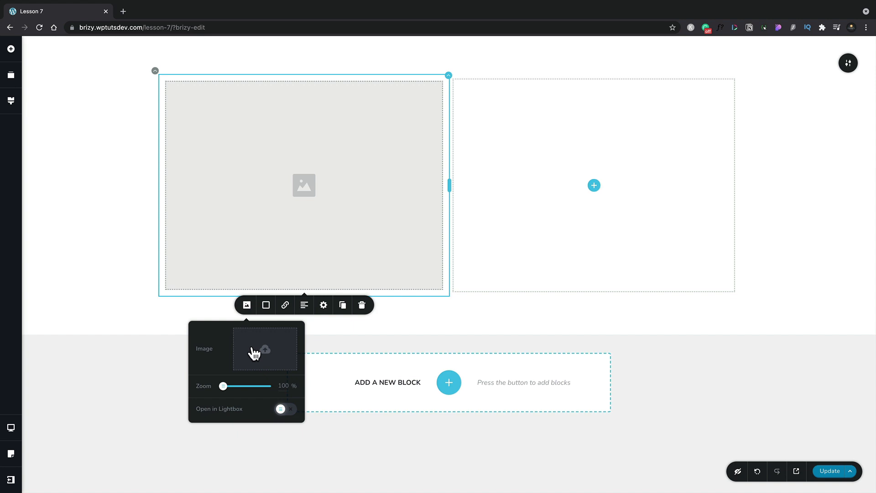
click(254, 353)
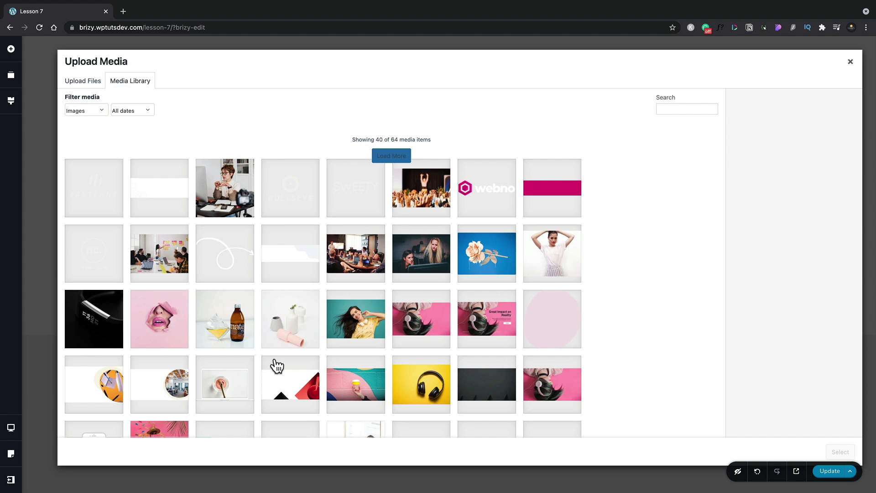
scroll(274, 365, down, 1)
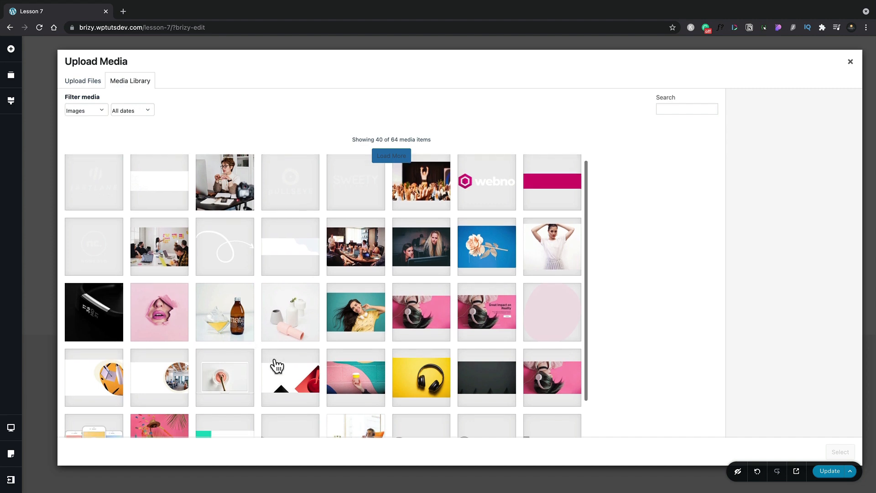
click(89, 314)
click(841, 451)
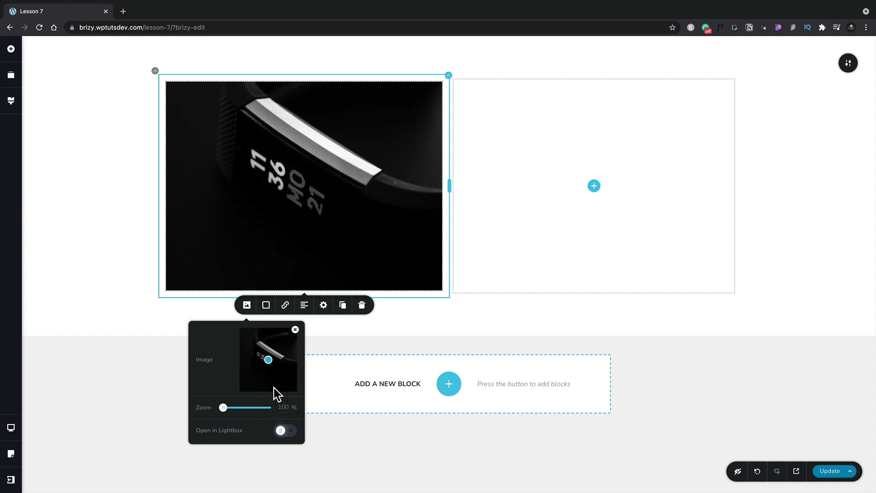
click(248, 305)
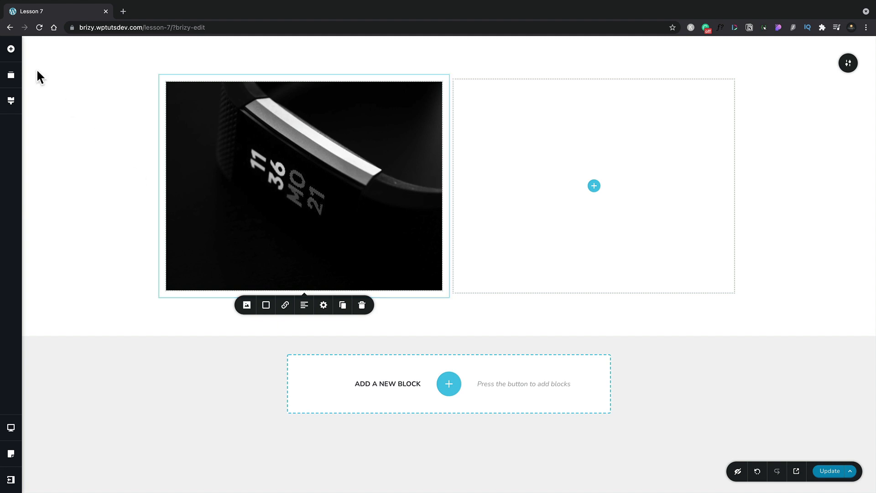
Step: Add a Text element below the fitness tracker photo in the left column
click(9, 49)
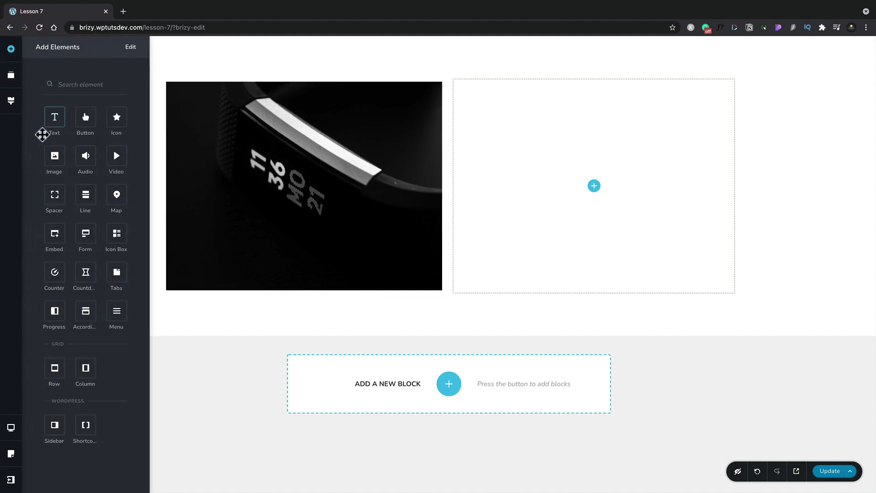
drag(54, 117, 241, 280)
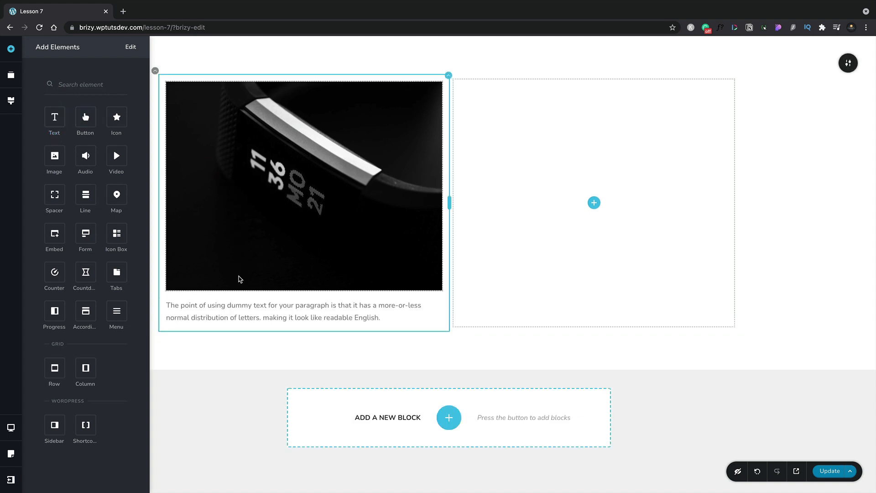
Step: Set the paragraph below the photo in the Montserrat font and centre-align it
click(247, 305)
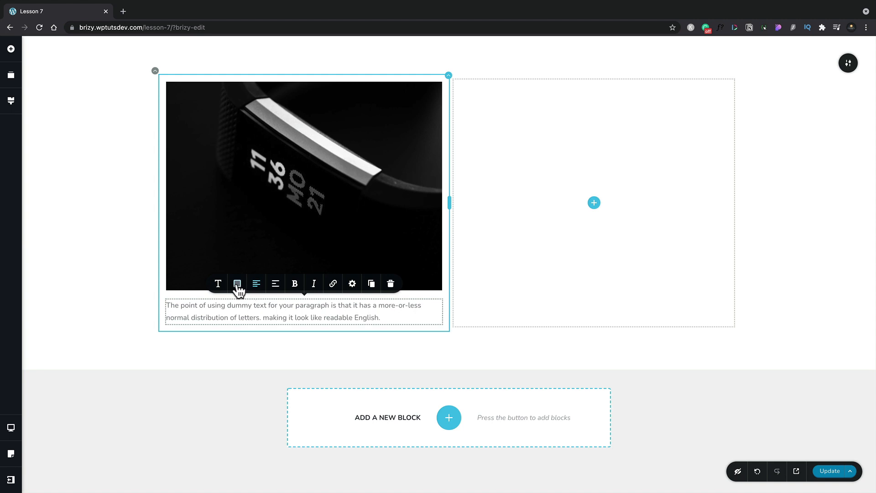
click(217, 285)
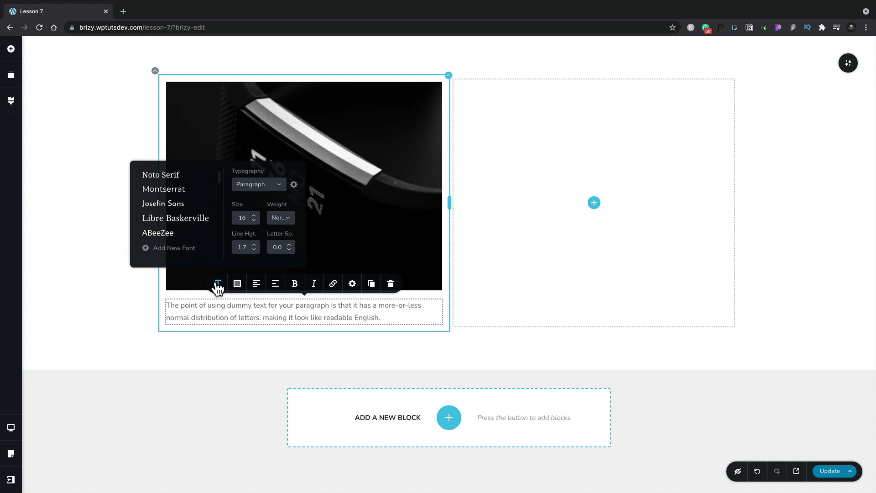
click(176, 194)
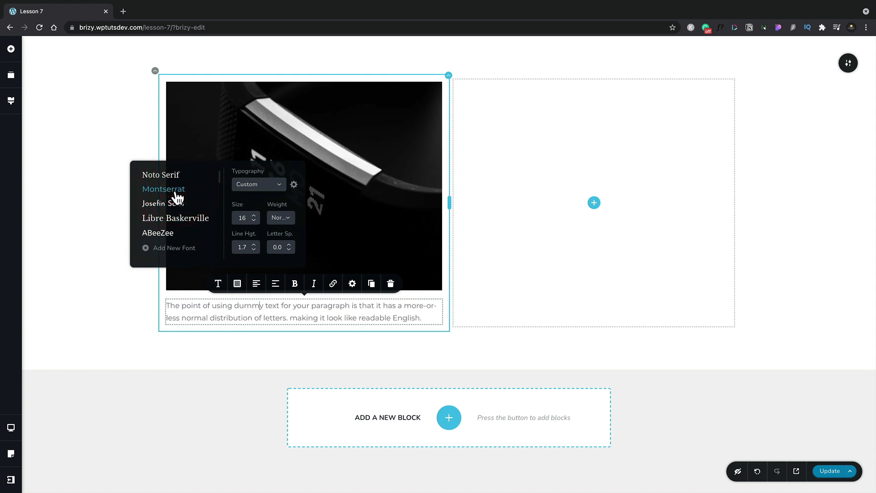
click(256, 284)
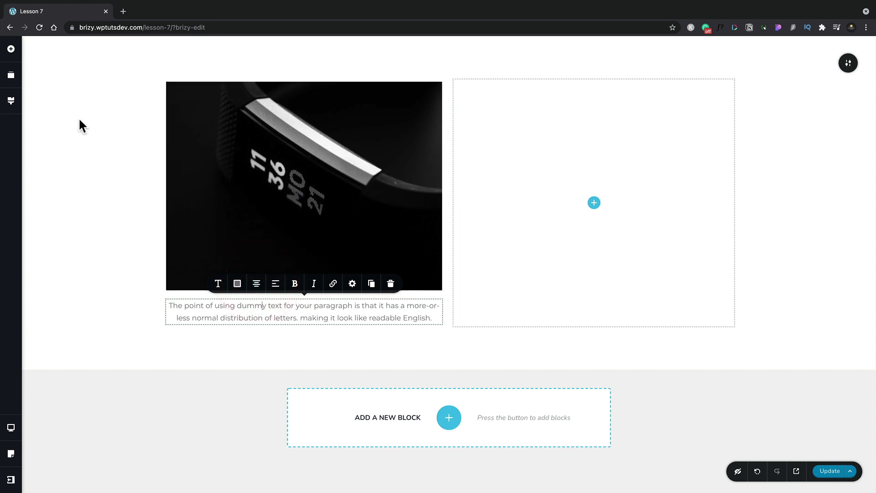
Step: Add a Button element below the centred paragraph in the left column
click(12, 49)
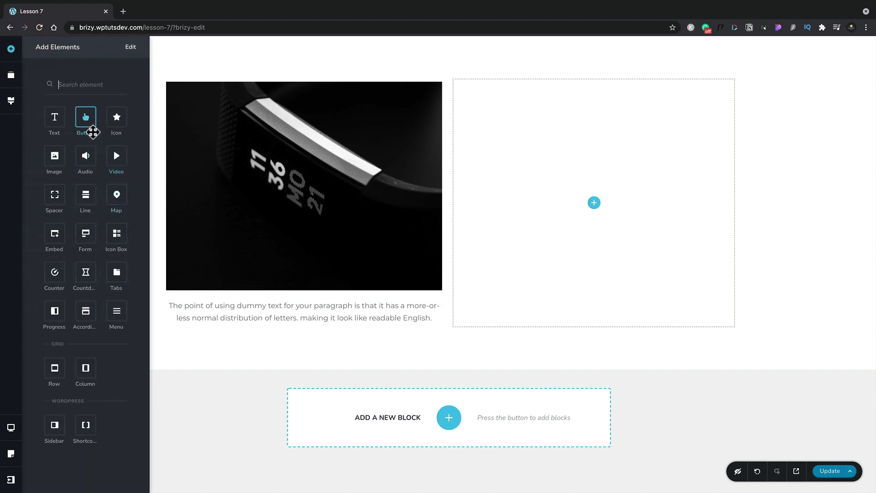
drag(85, 119, 220, 328)
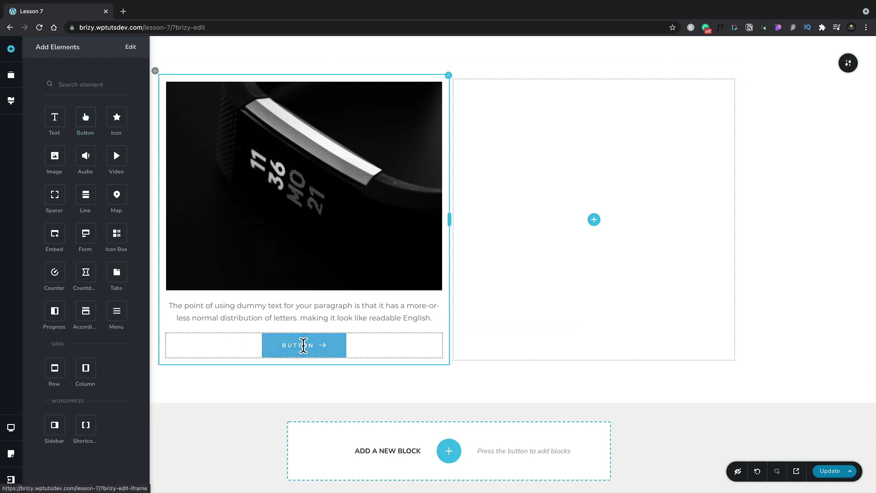
Step: Style the button with size L, a solid fill and rounded corners, and place its arrow icon to the left of the label
click(304, 345)
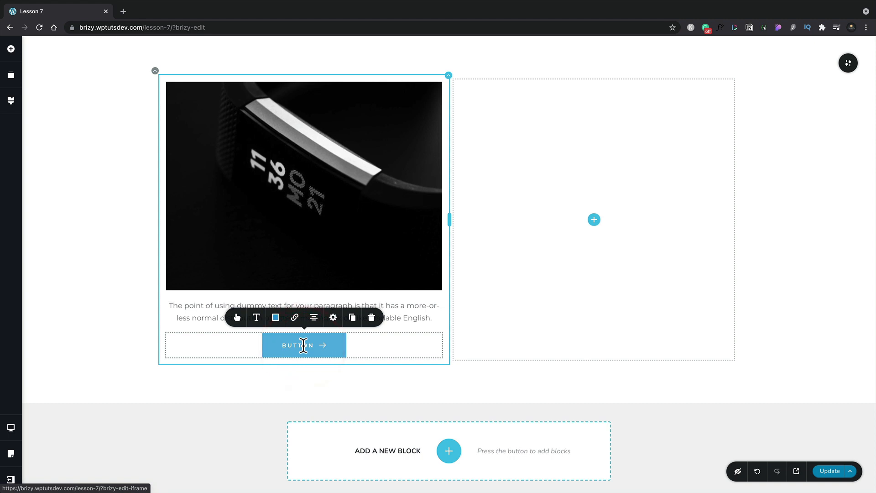
click(242, 321)
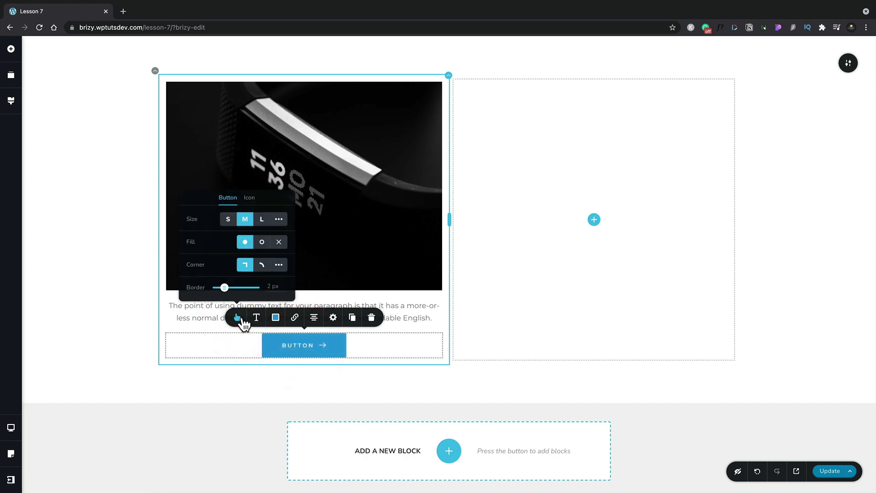
click(228, 220)
click(261, 221)
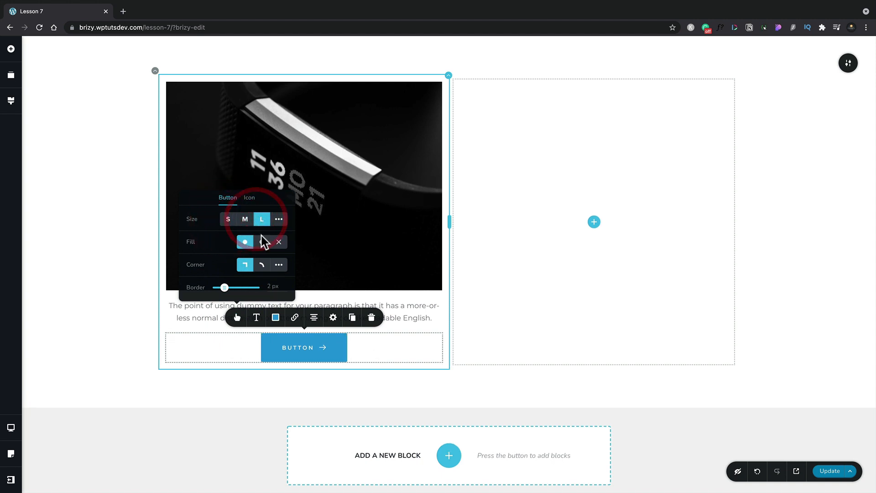
click(263, 244)
click(263, 265)
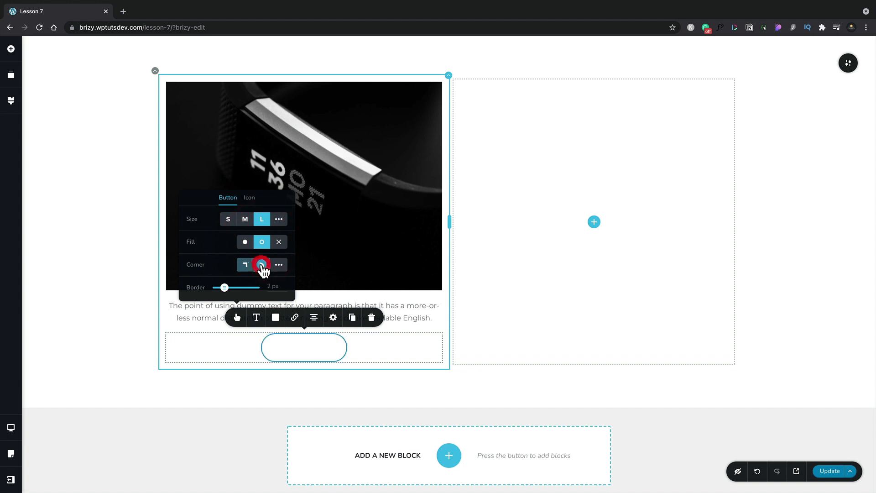
click(246, 242)
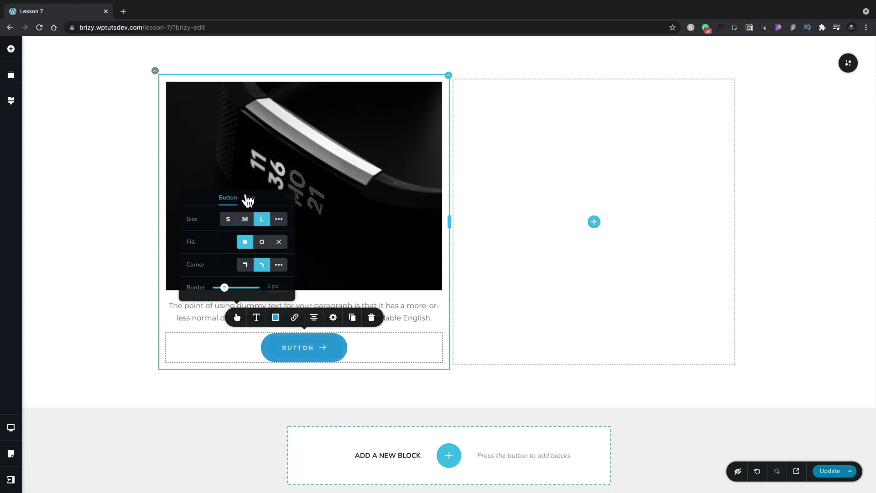
click(248, 200)
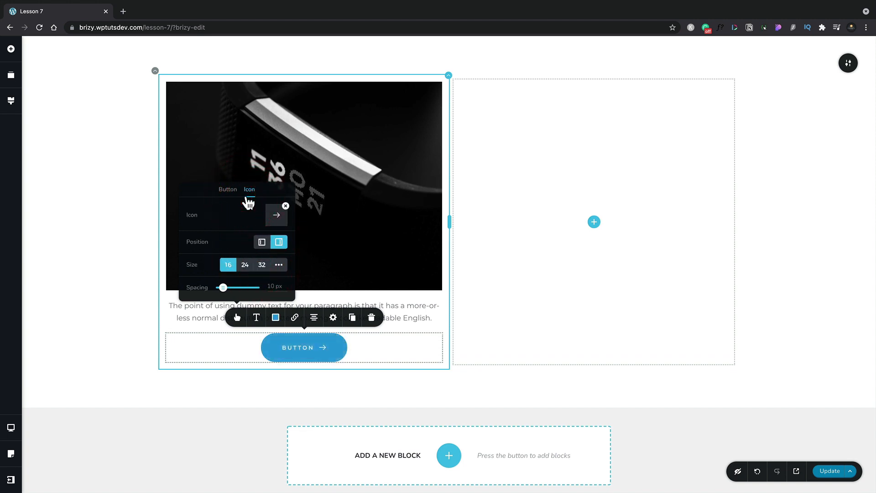
click(262, 243)
click(294, 318)
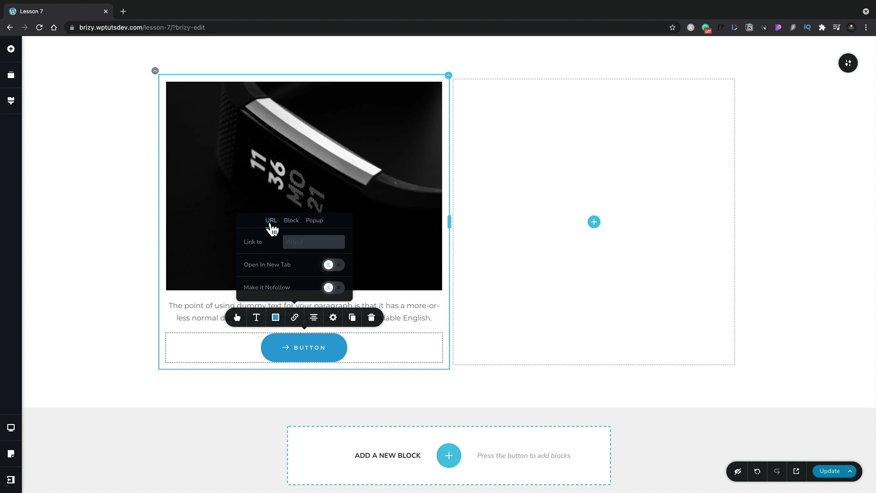
click(290, 222)
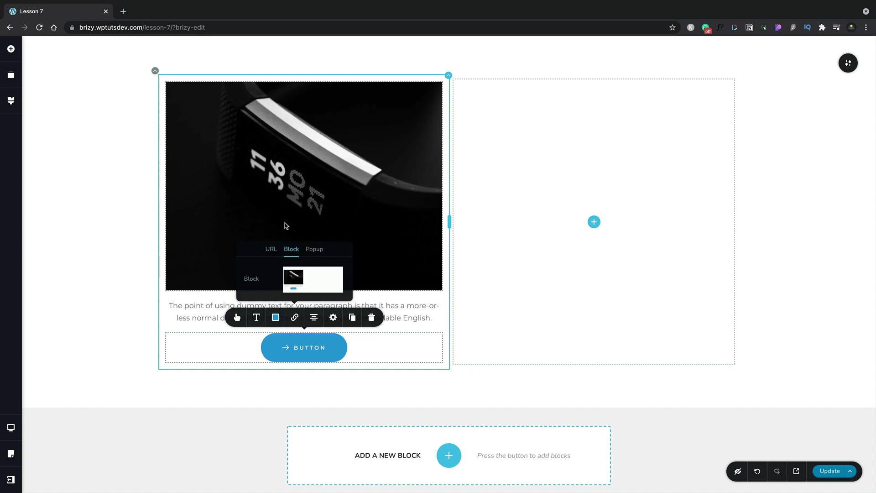
click(270, 250)
click(297, 243)
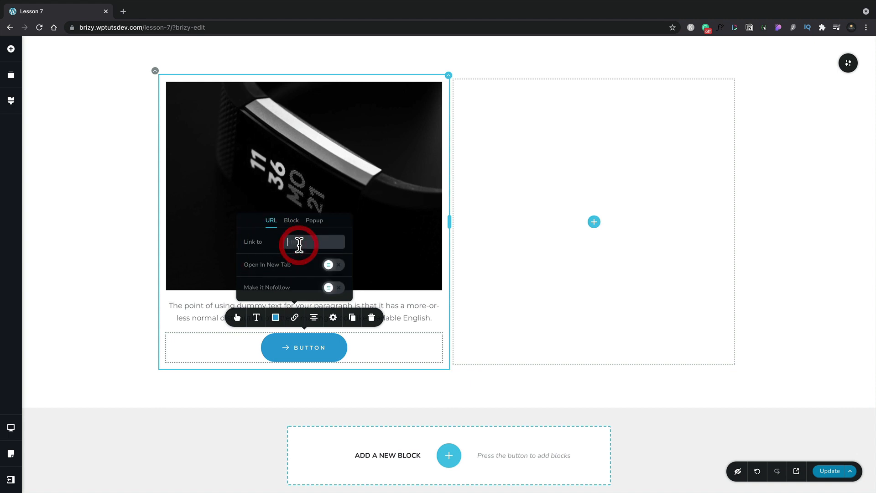
text(http://google.com)
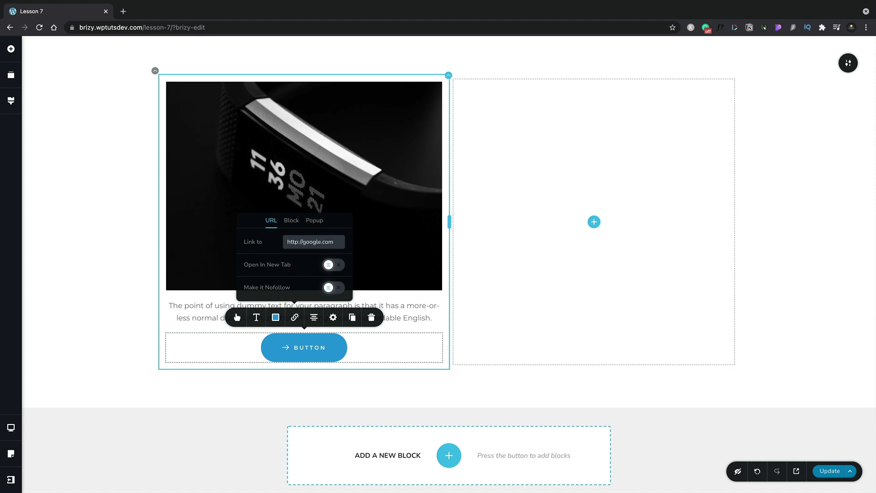